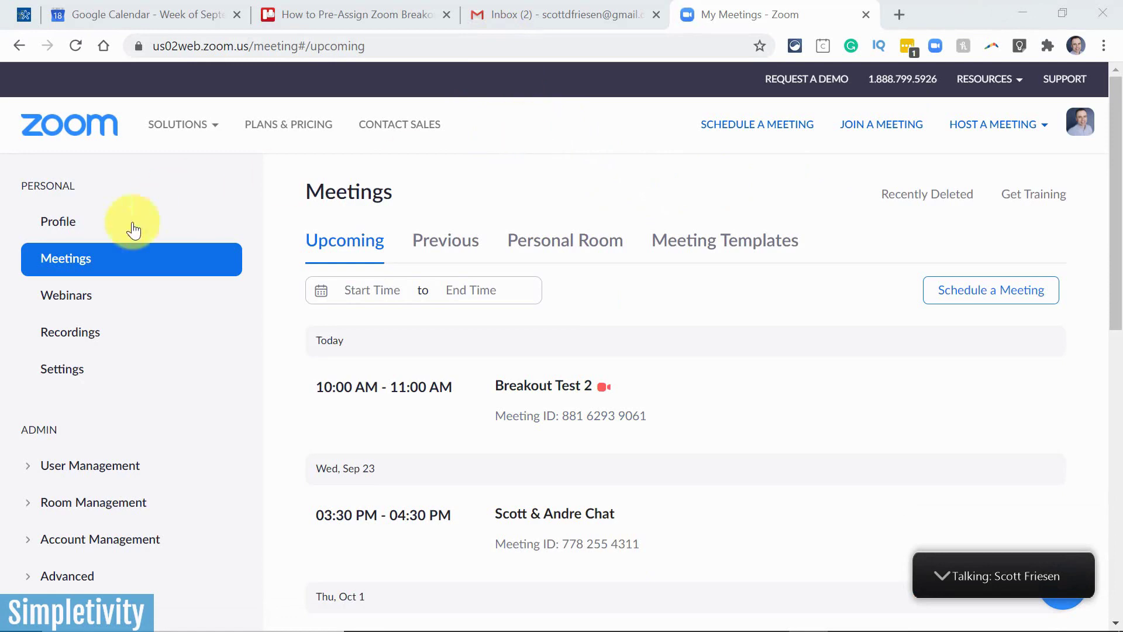
Open the account Settings page to check the breakout room pre-assignment option.
click(60, 375)
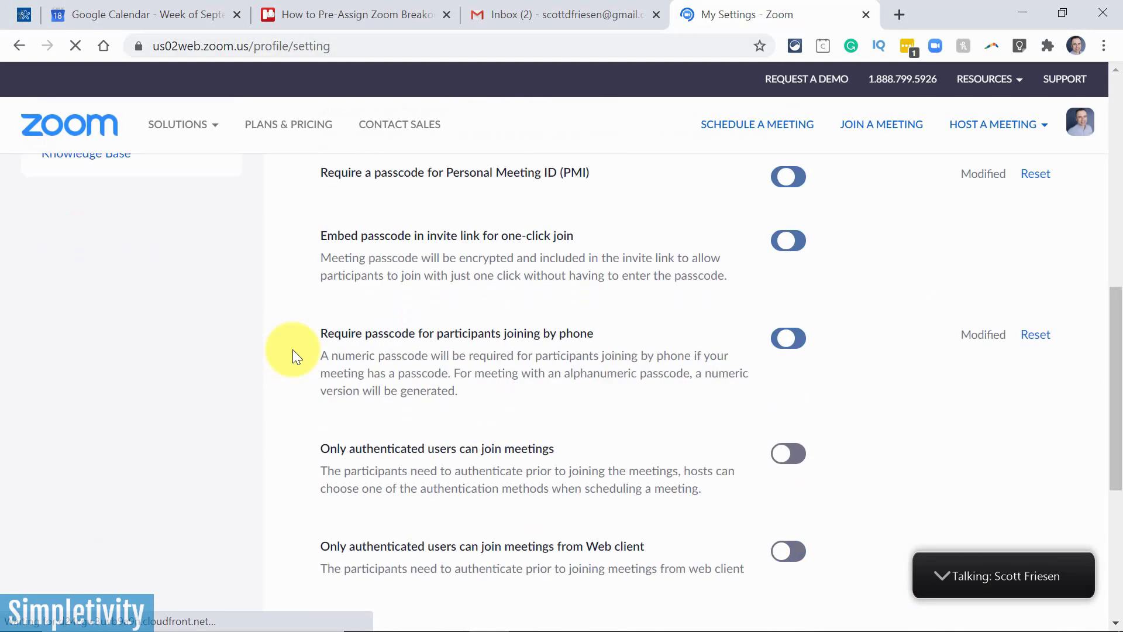
scroll(292, 350, down, 5)
scroll(293, 350, down, 5)
scroll(292, 350, down, 5)
scroll(292, 351, down, 5)
scroll(292, 350, down, 5)
scroll(293, 351, down, 5)
scroll(293, 351, down, 5)
scroll(292, 350, down, 5)
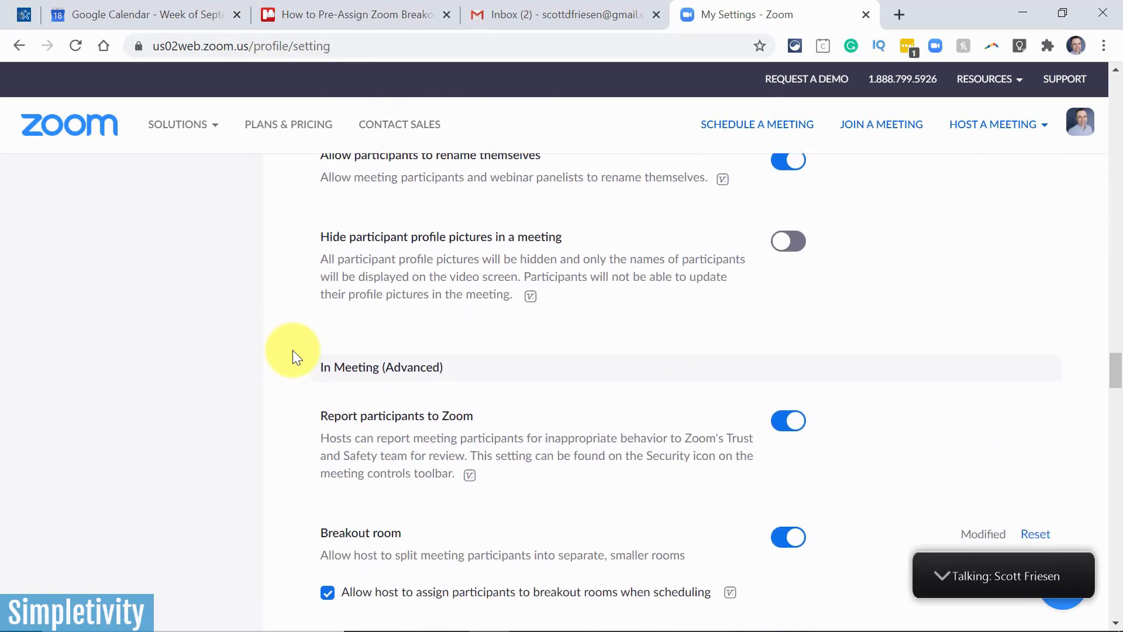
scroll(292, 350, down, 1)
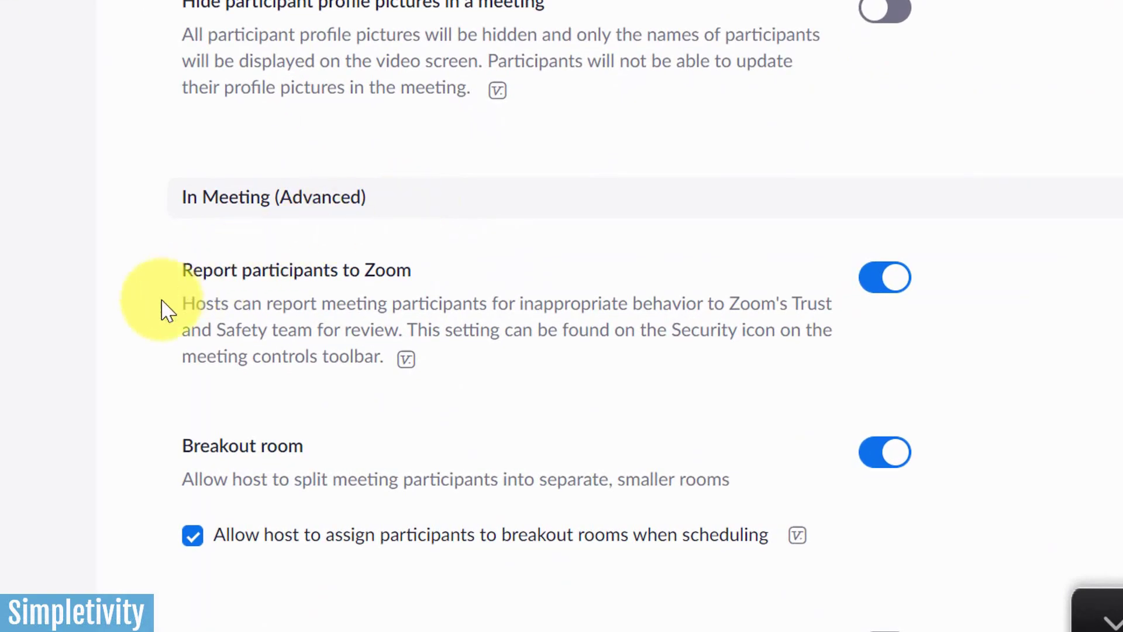
scroll(158, 308, down, 3)
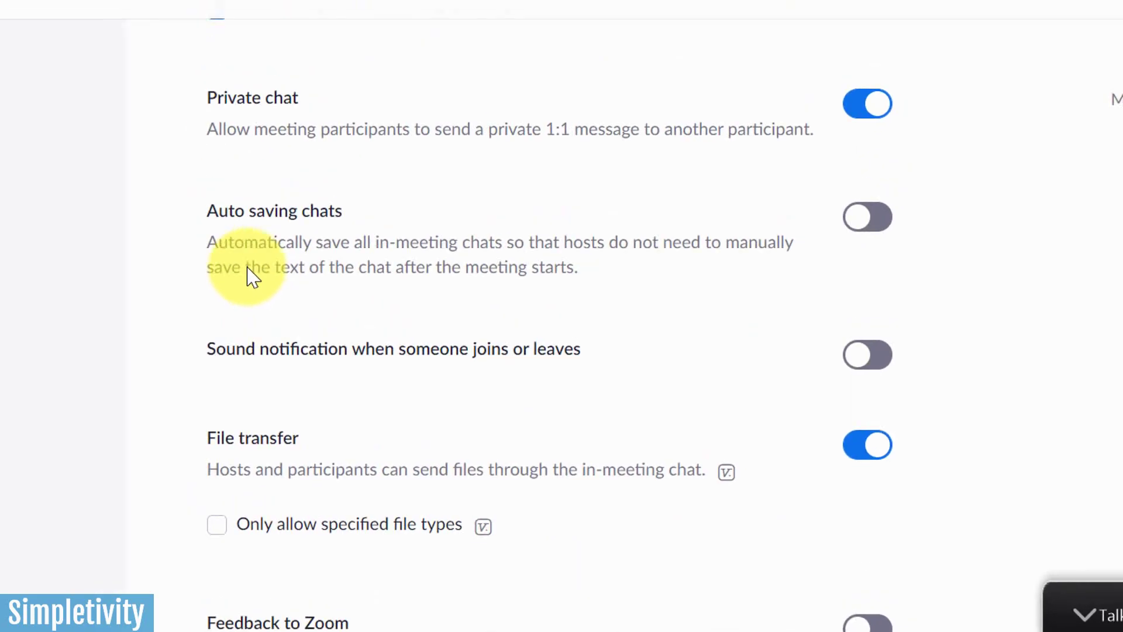
scroll(351, 325, up, 10)
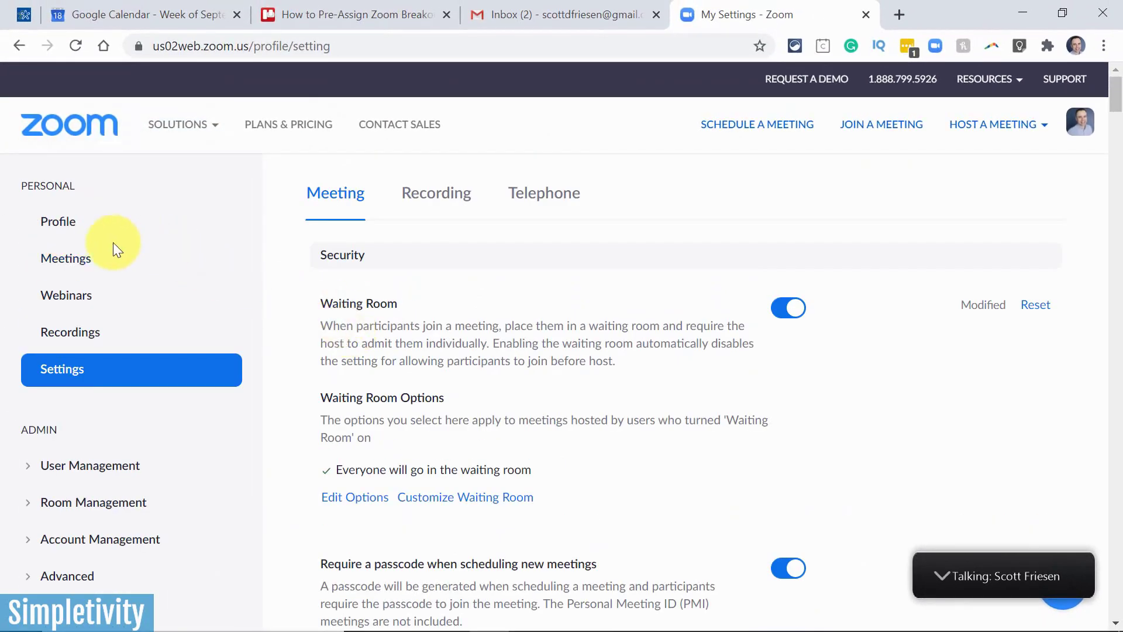
Schedule a new meeting titled 'Test Breakout meeting' with breakout room pre-assignment ticked.
click(66, 258)
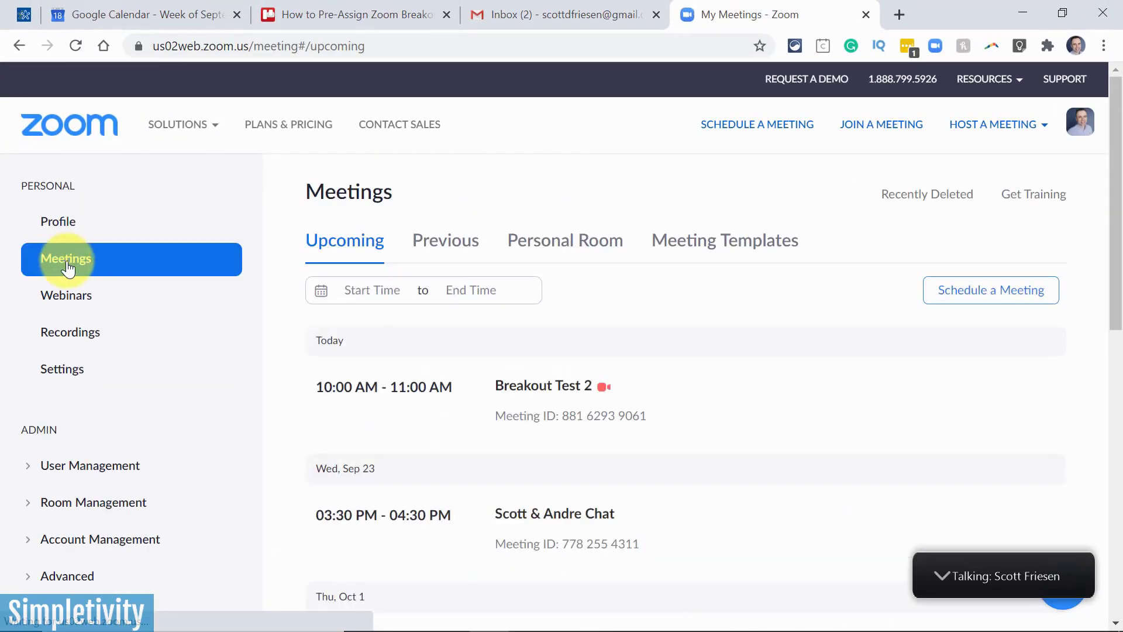
click(976, 300)
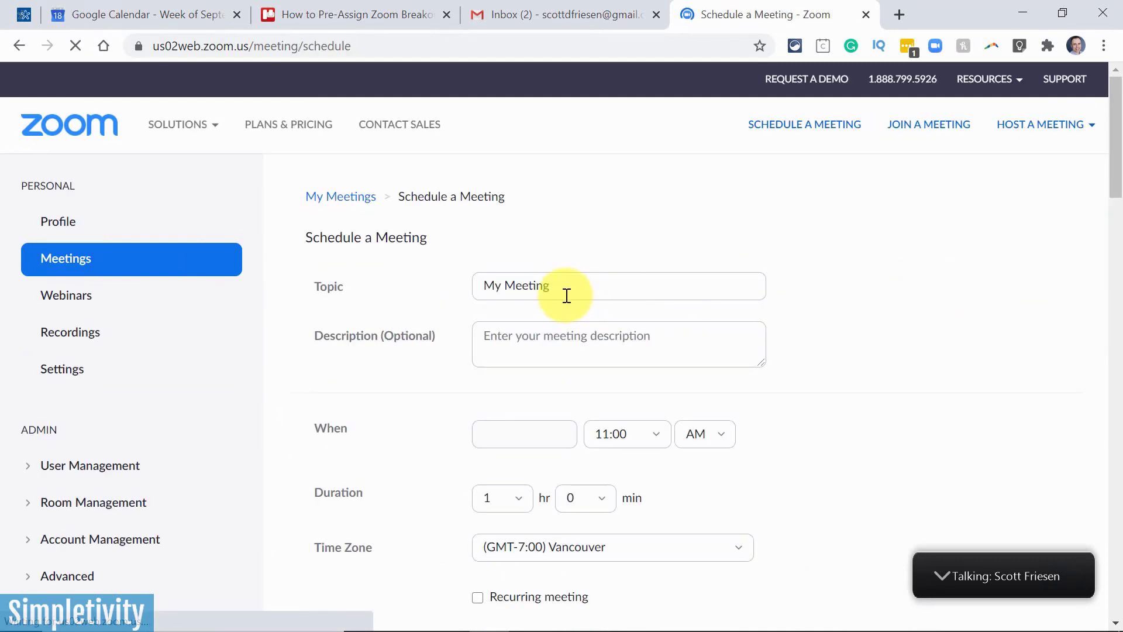
text(Test)
click(540, 324)
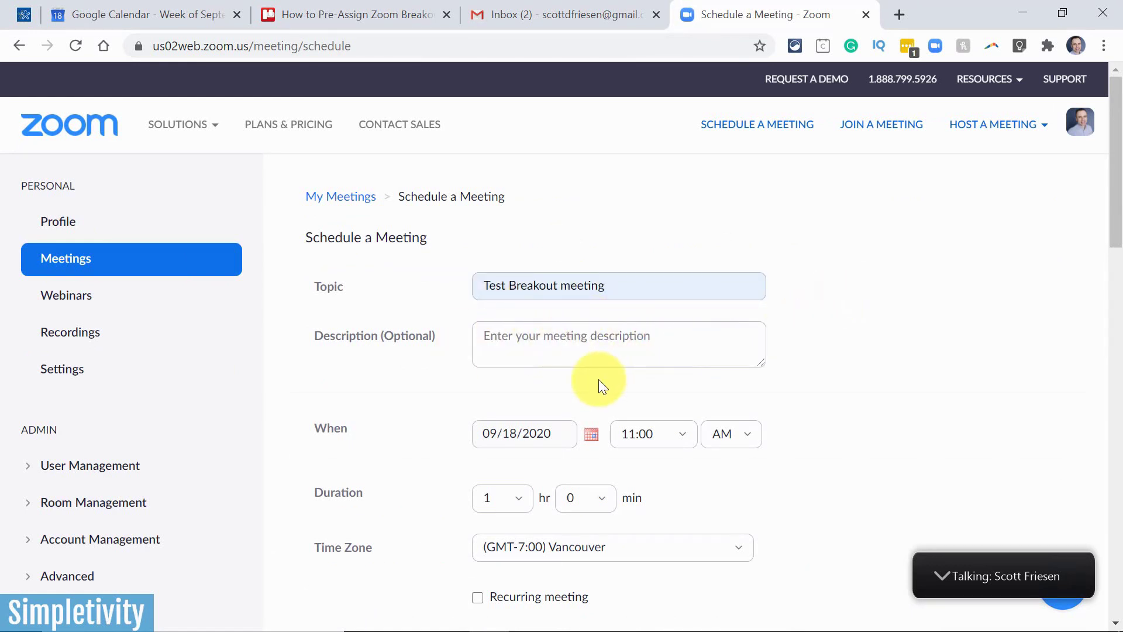
scroll(598, 379, down, 2)
scroll(902, 244, down, 5)
scroll(902, 245, down, 4)
scroll(902, 245, down, 3)
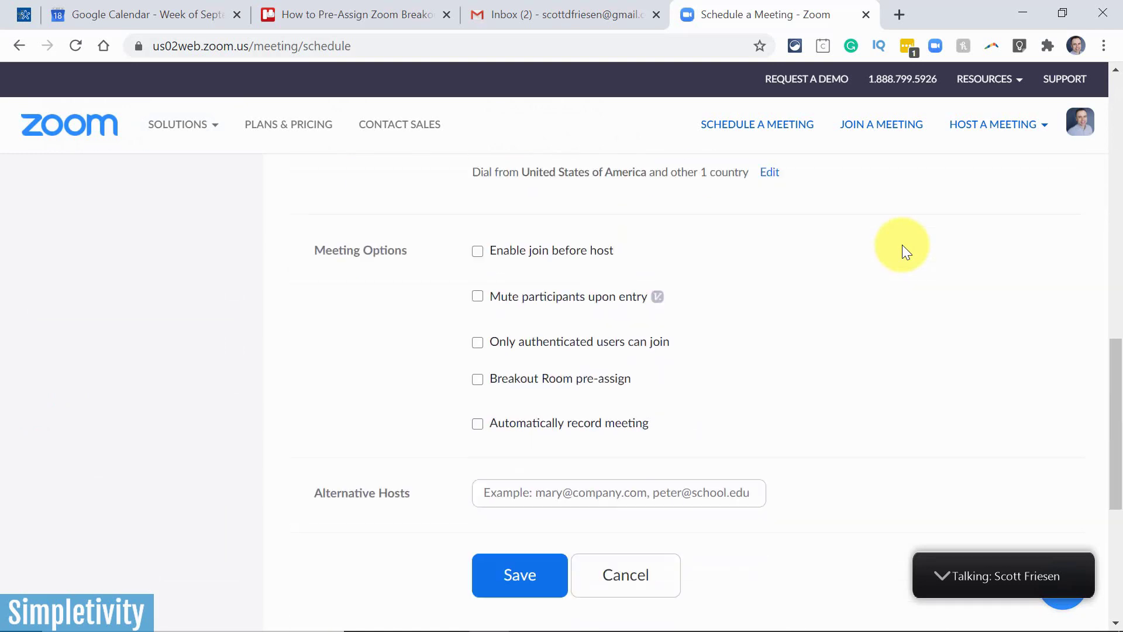
scroll(902, 244, down, 2)
scroll(903, 245, up, 1)
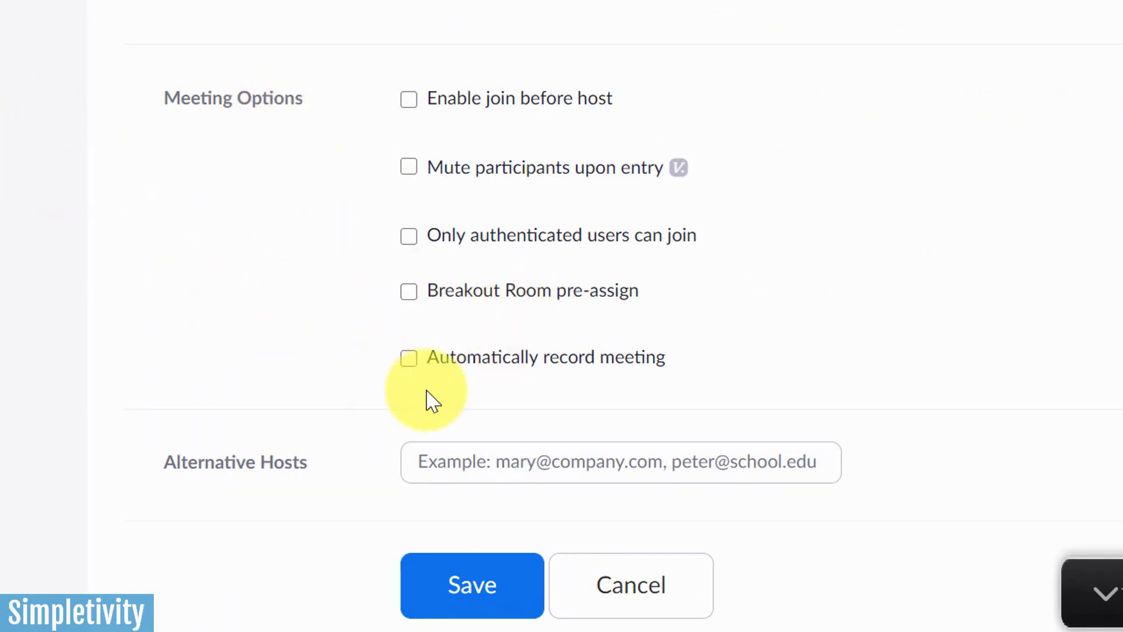
click(408, 292)
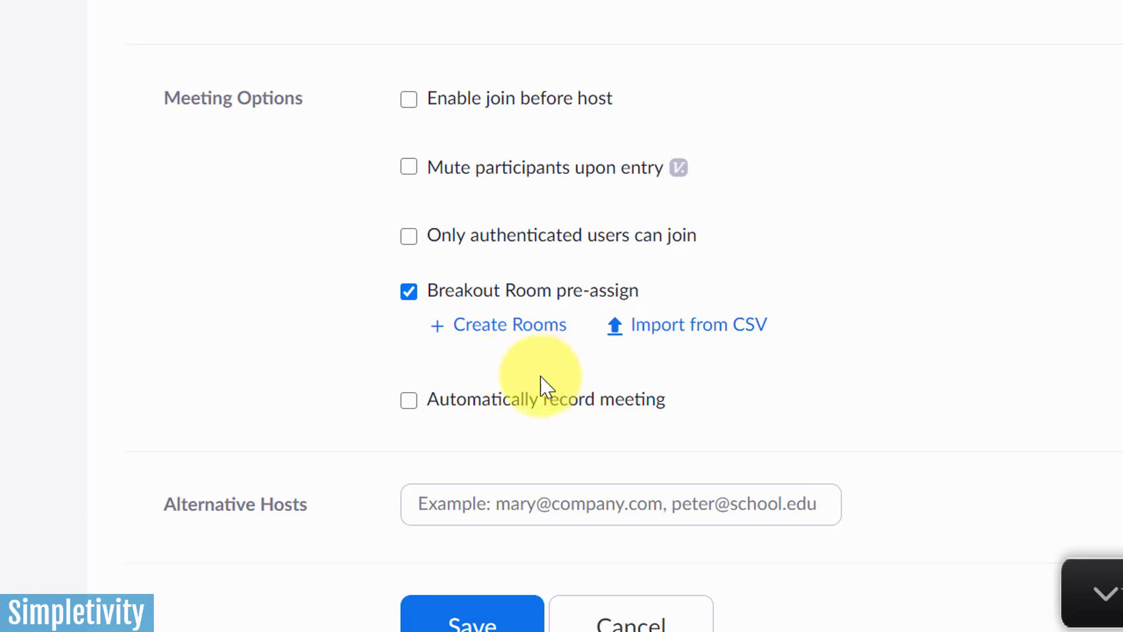
click(499, 333)
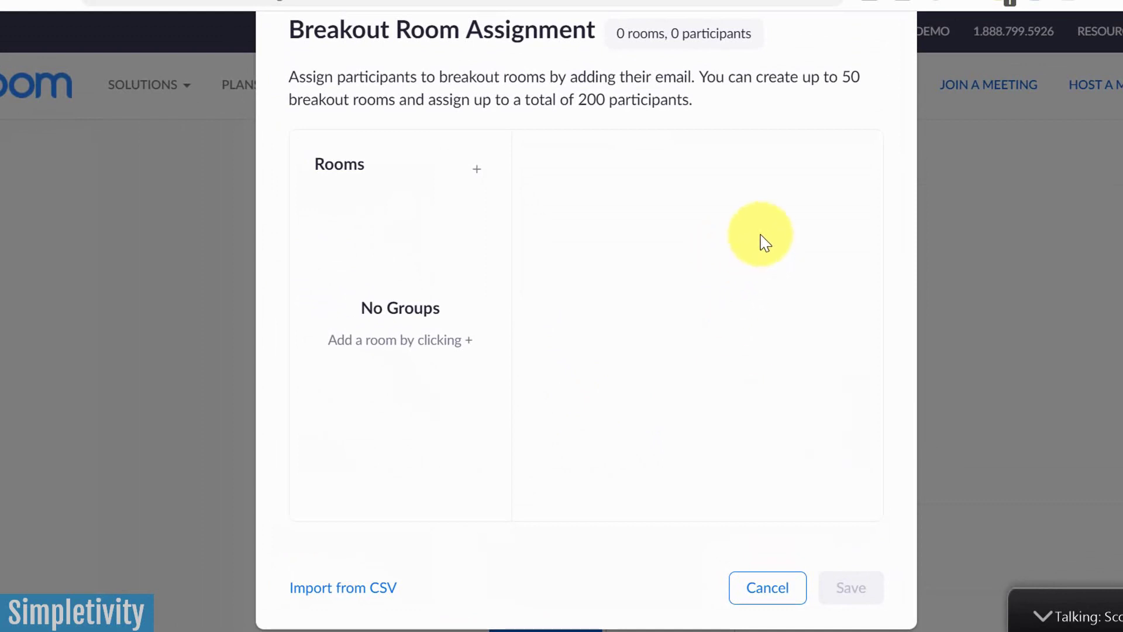
click(476, 171)
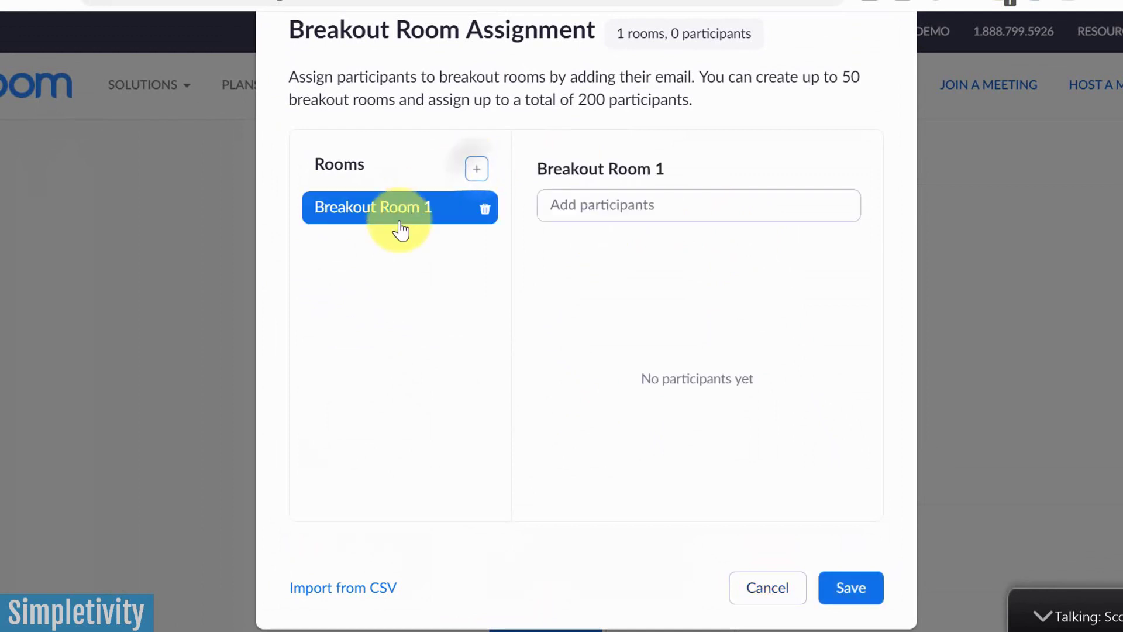
click(477, 171)
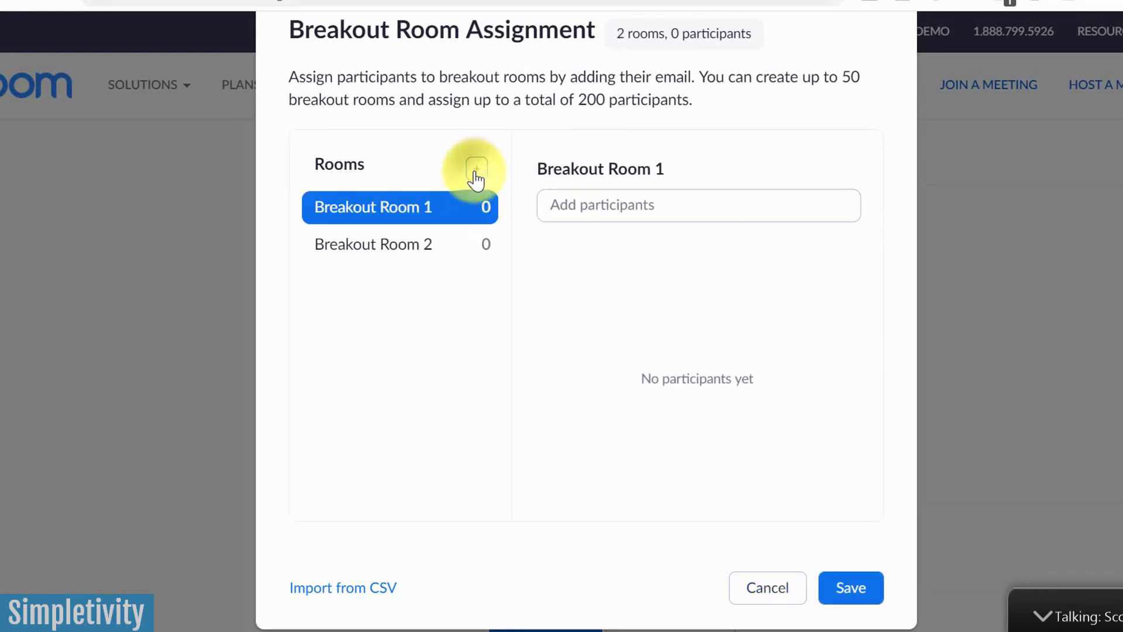
click(476, 171)
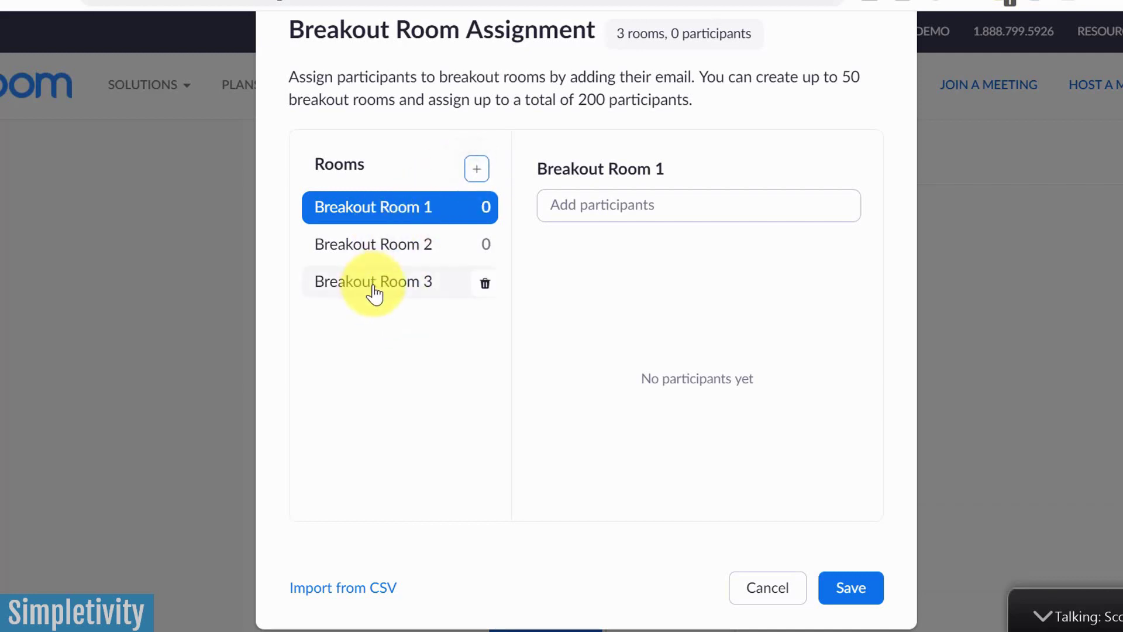
click(650, 205)
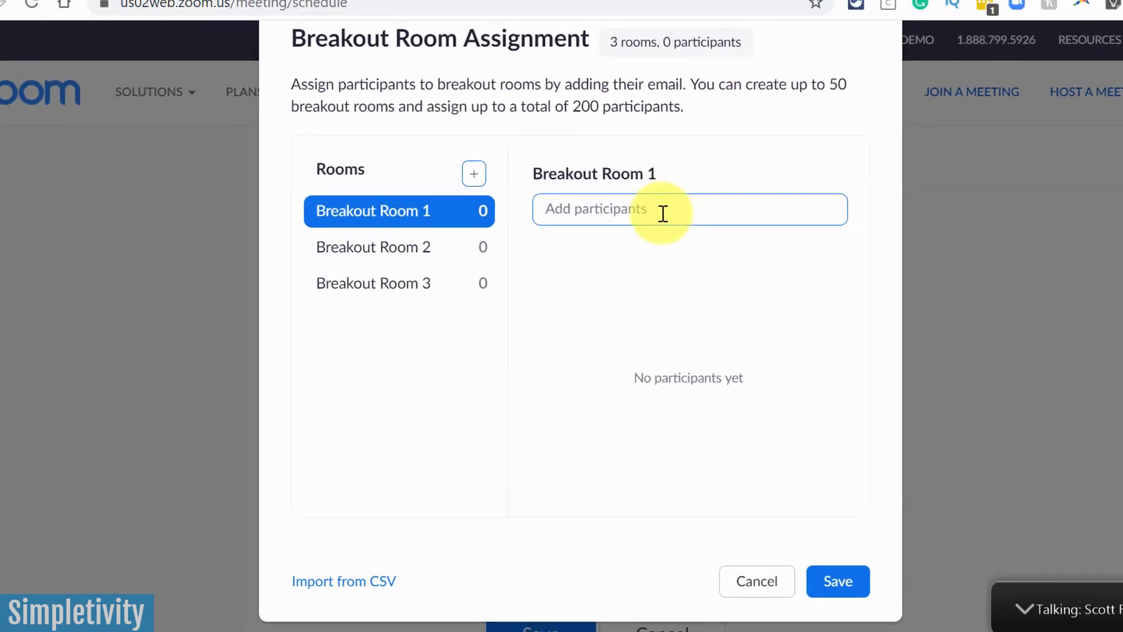
click(700, 551)
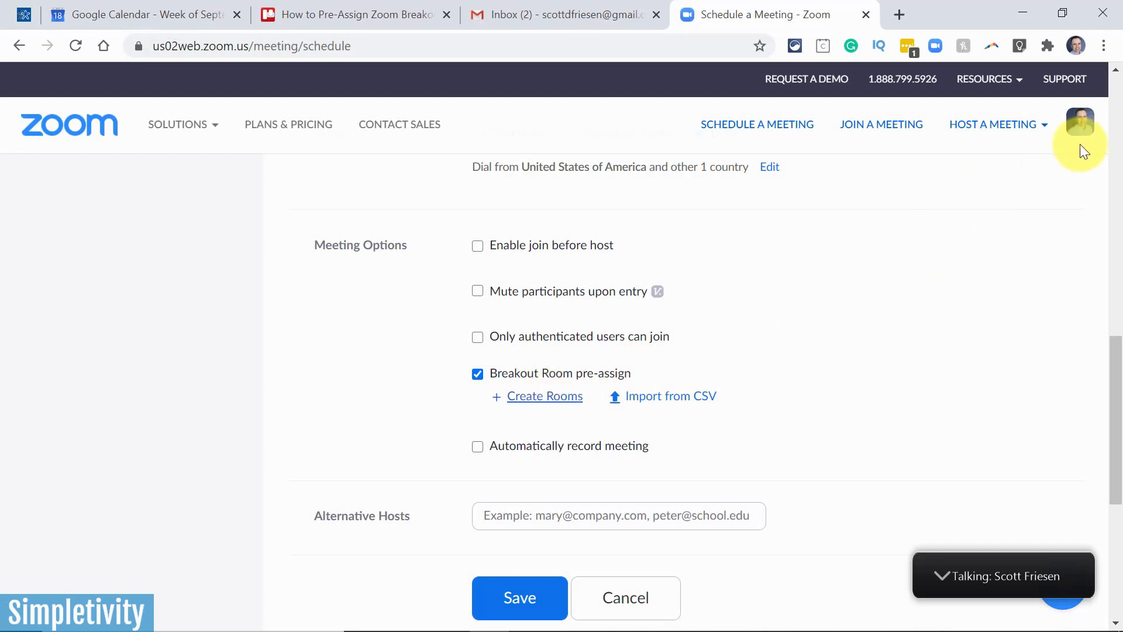
Create two breakout rooms manually, then cancel room assignment without saving them.
click(540, 396)
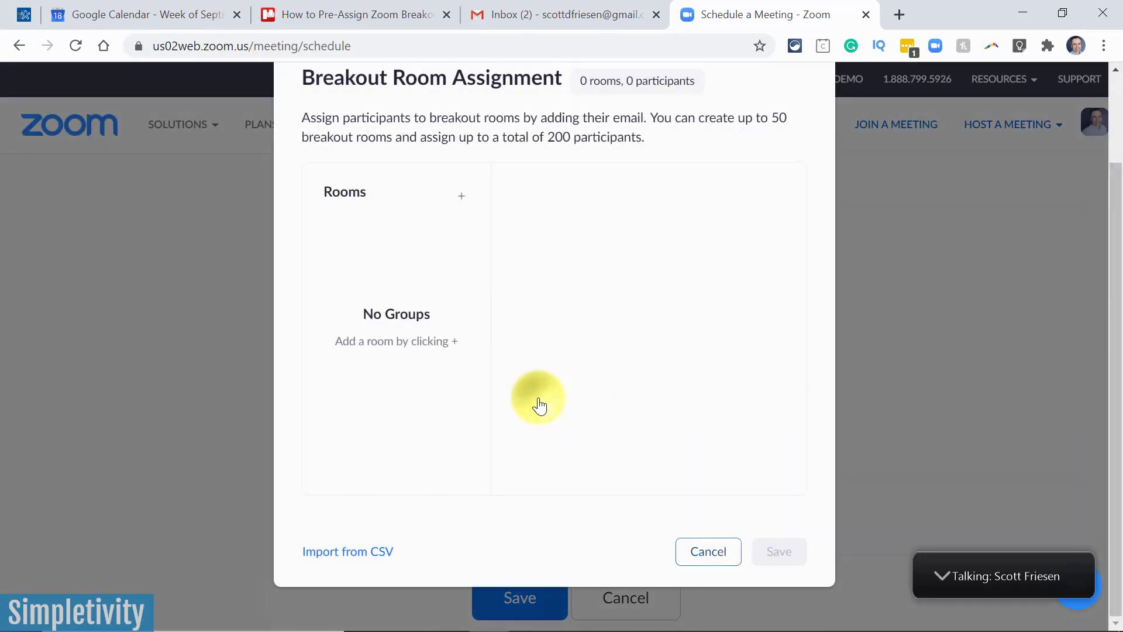
click(459, 195)
click(461, 195)
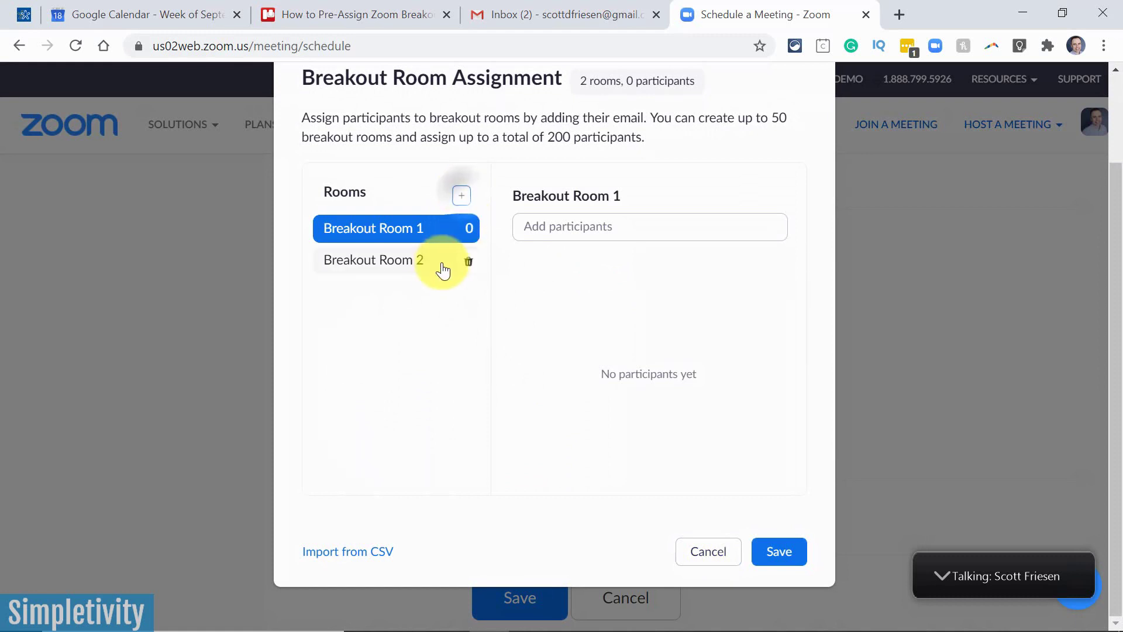
click(623, 227)
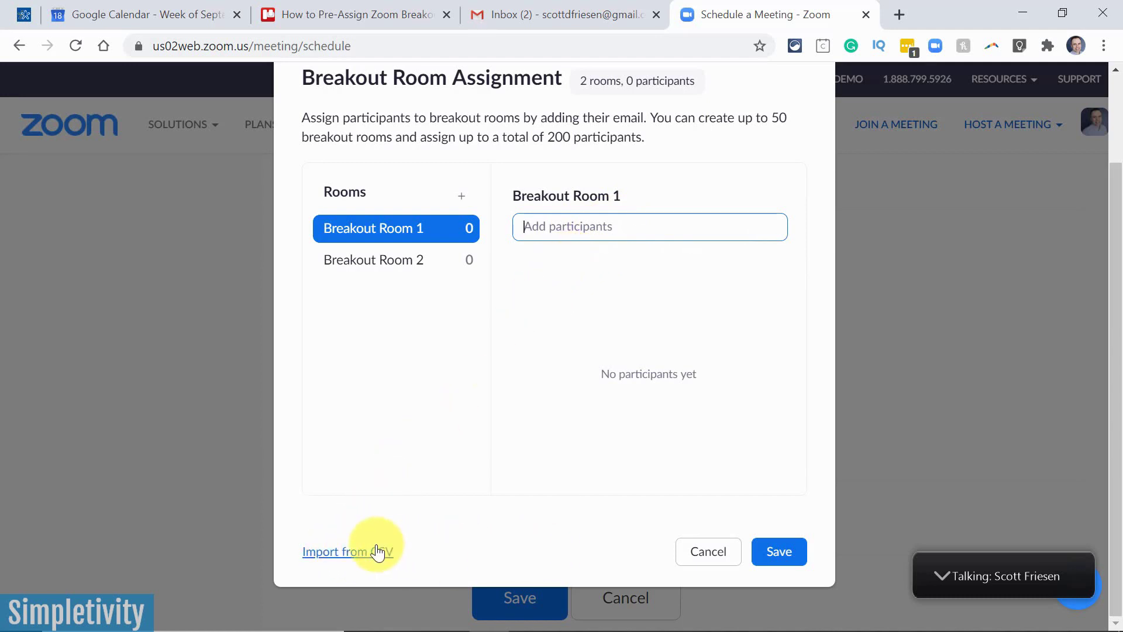
click(707, 551)
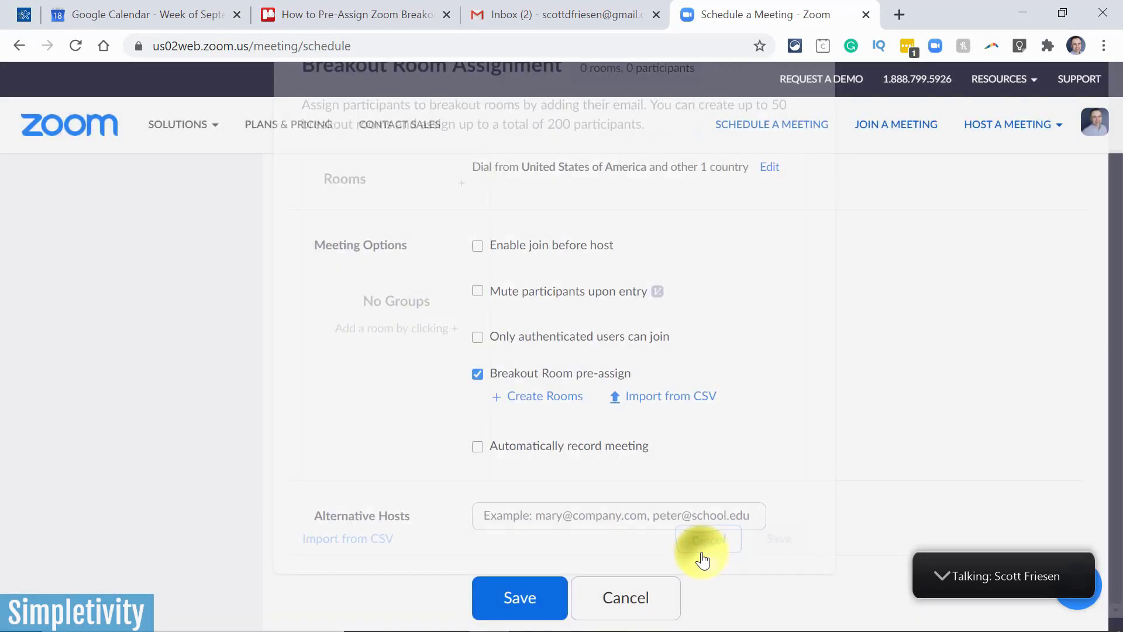
Download the breakout room CSV template from Import from CSV and open it in Excel.
click(666, 402)
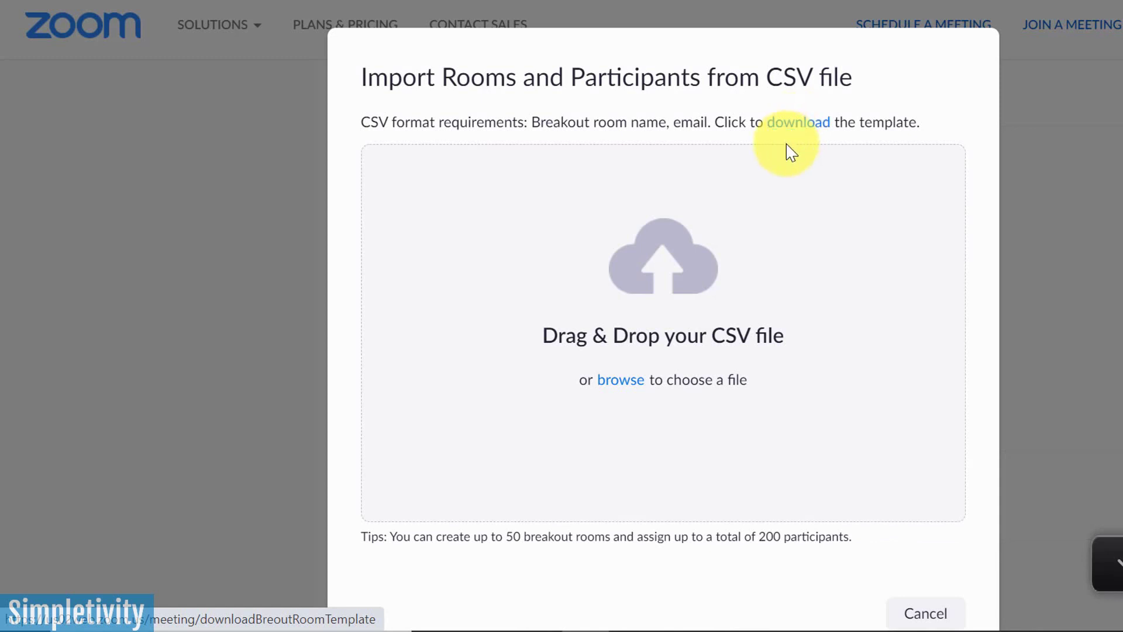
click(799, 122)
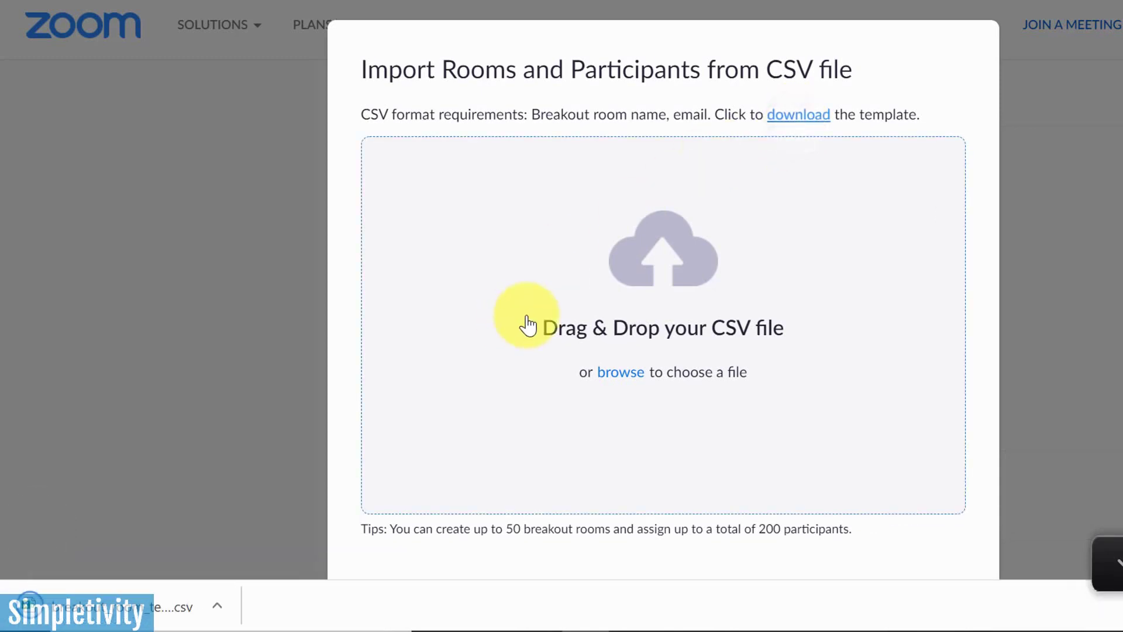
click(91, 605)
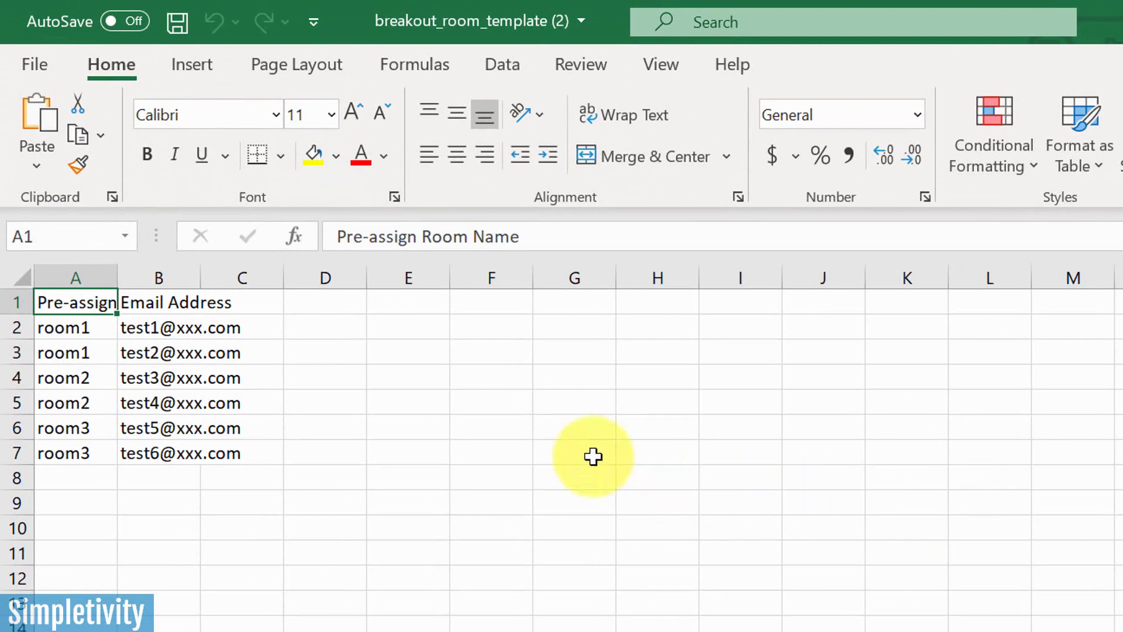
Autofit column A to the Pre-assign Room Name header, review the rows, and close the workbook.
double_click(119, 278)
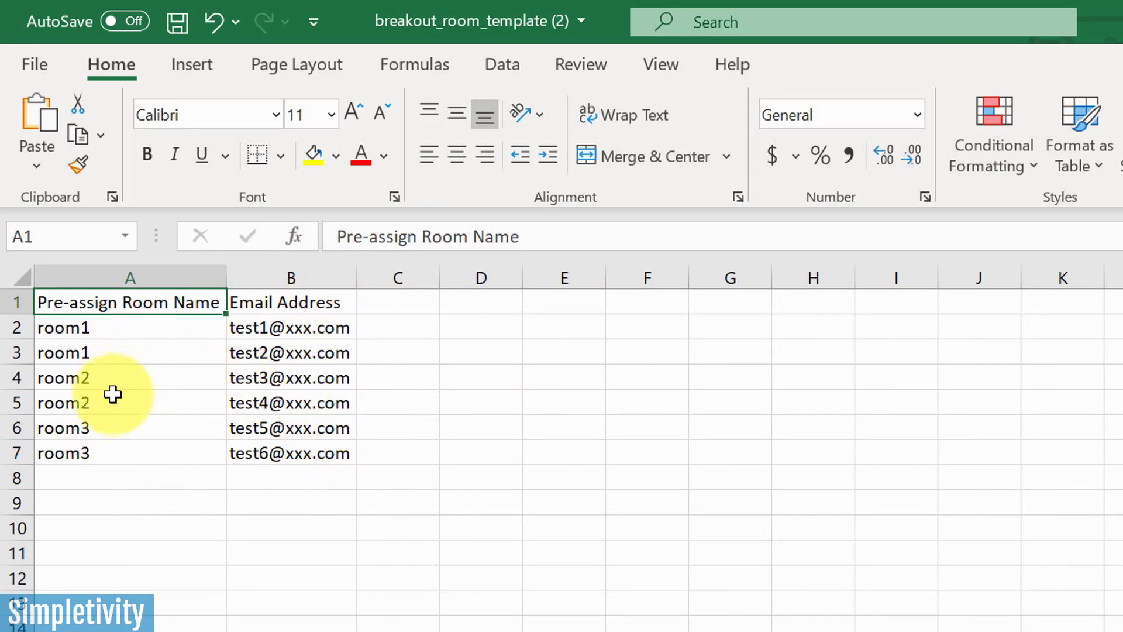
drag(123, 328, 274, 455)
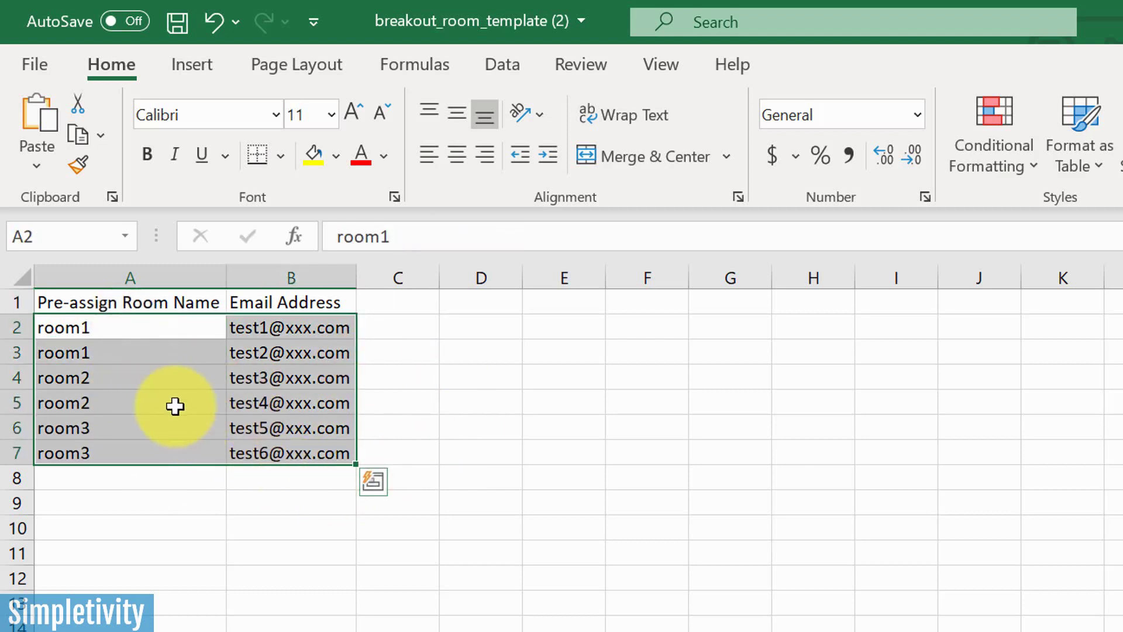
click(465, 387)
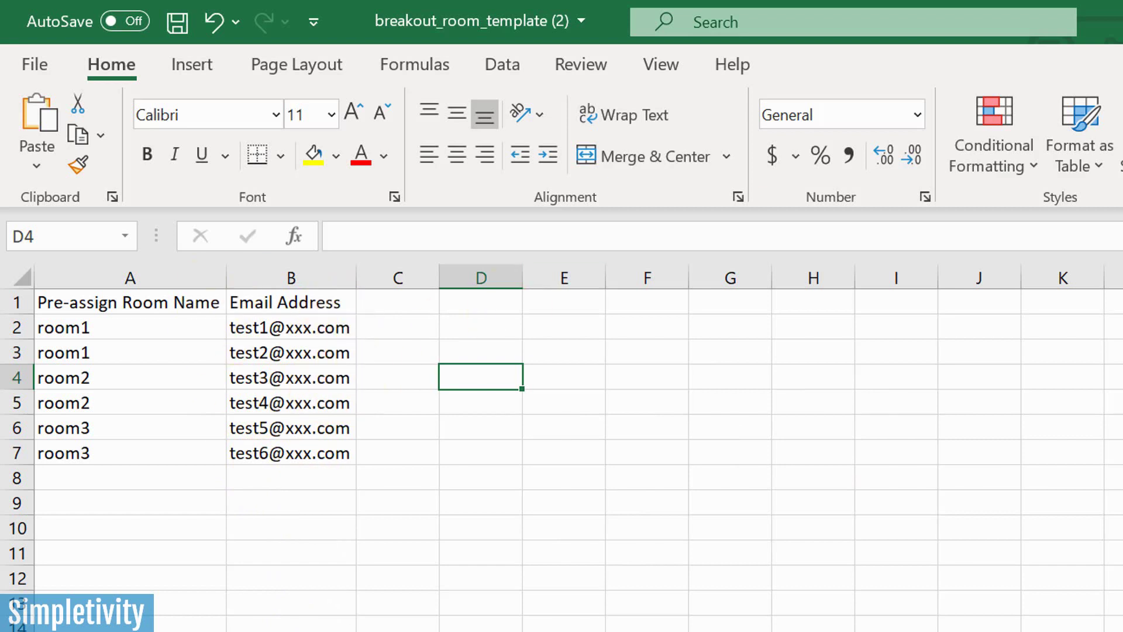
key(ctrl+w)
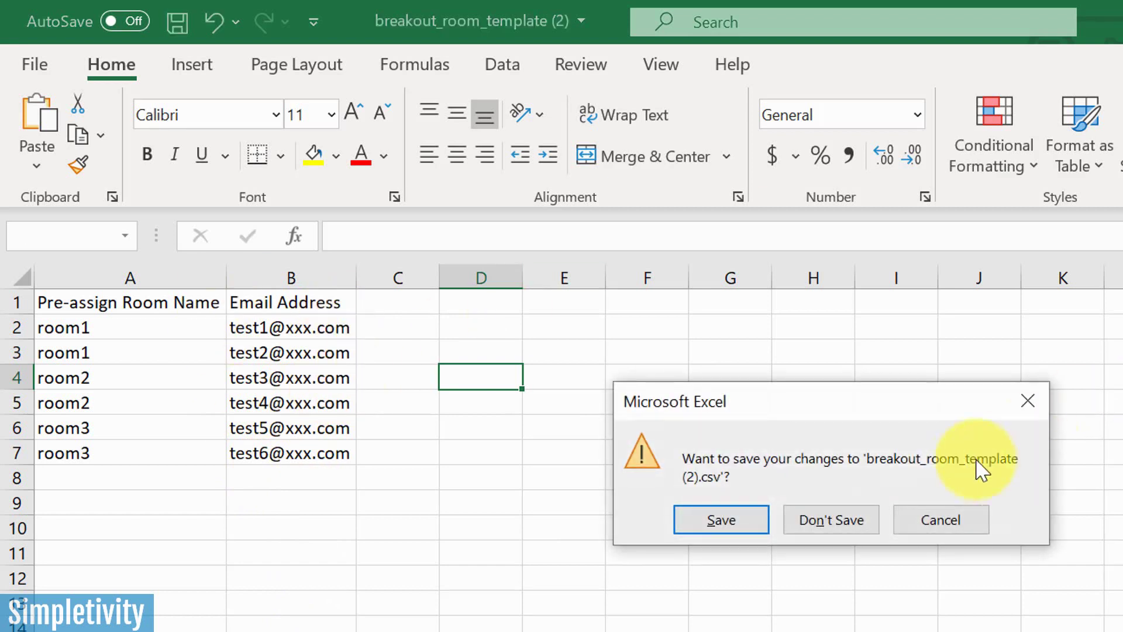
Discard the template changes and import the 'Test Breakout List A' CSV from Downloads.
click(831, 520)
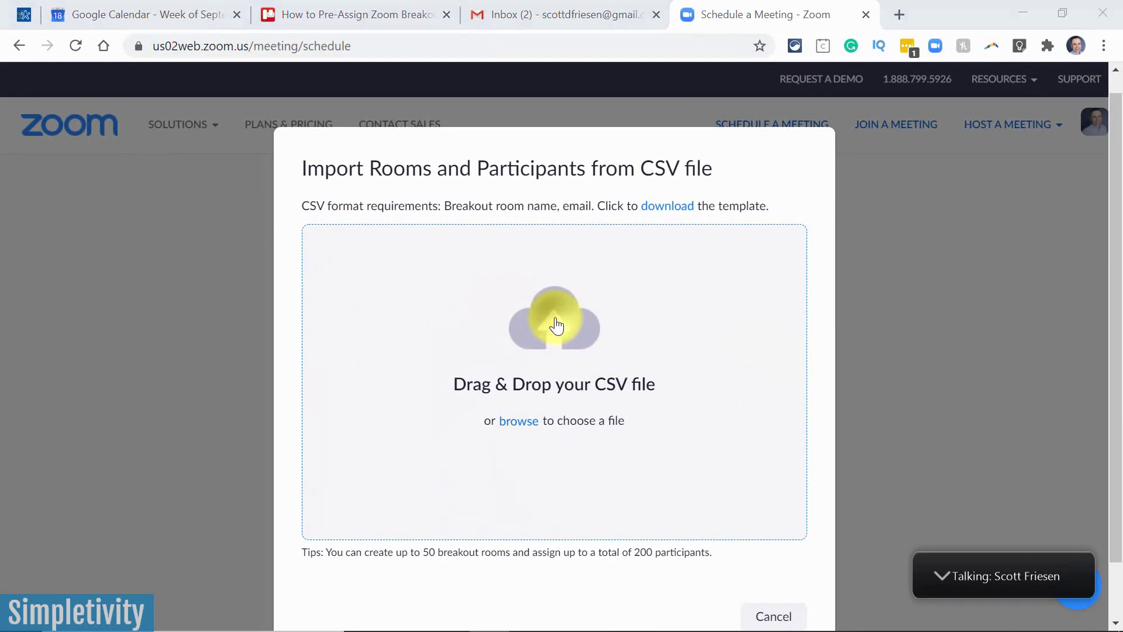
click(557, 324)
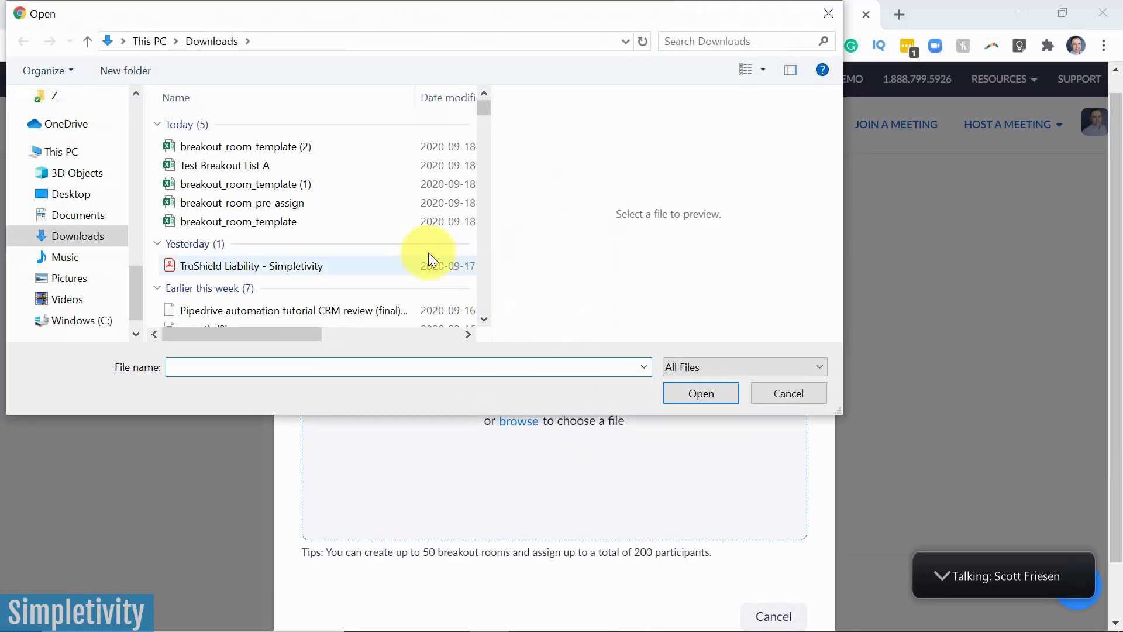
click(258, 165)
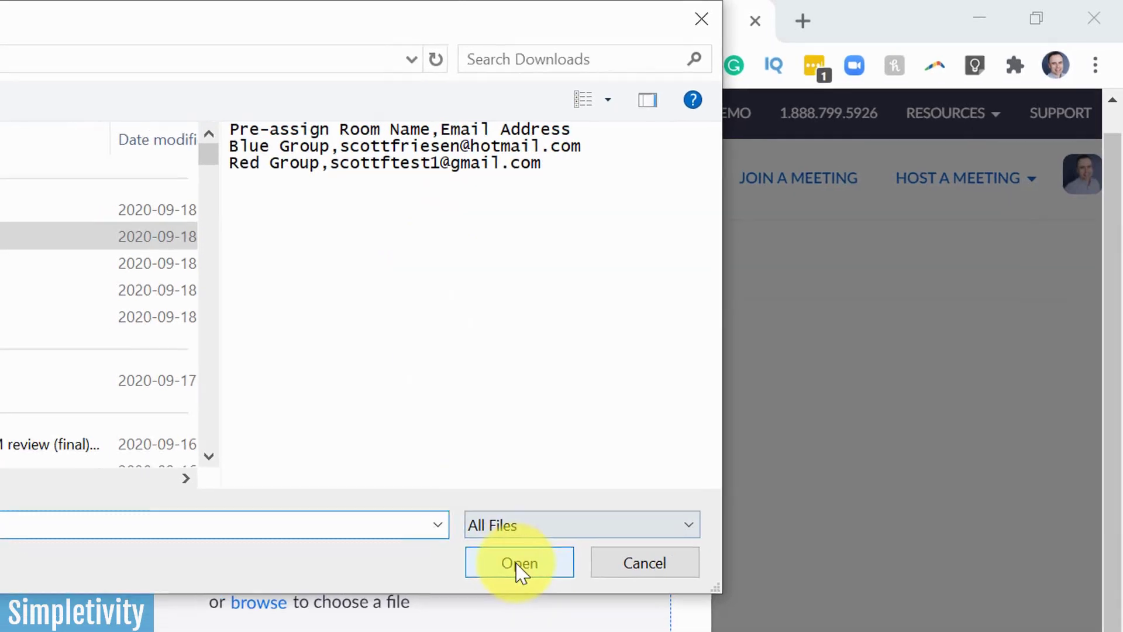
click(523, 571)
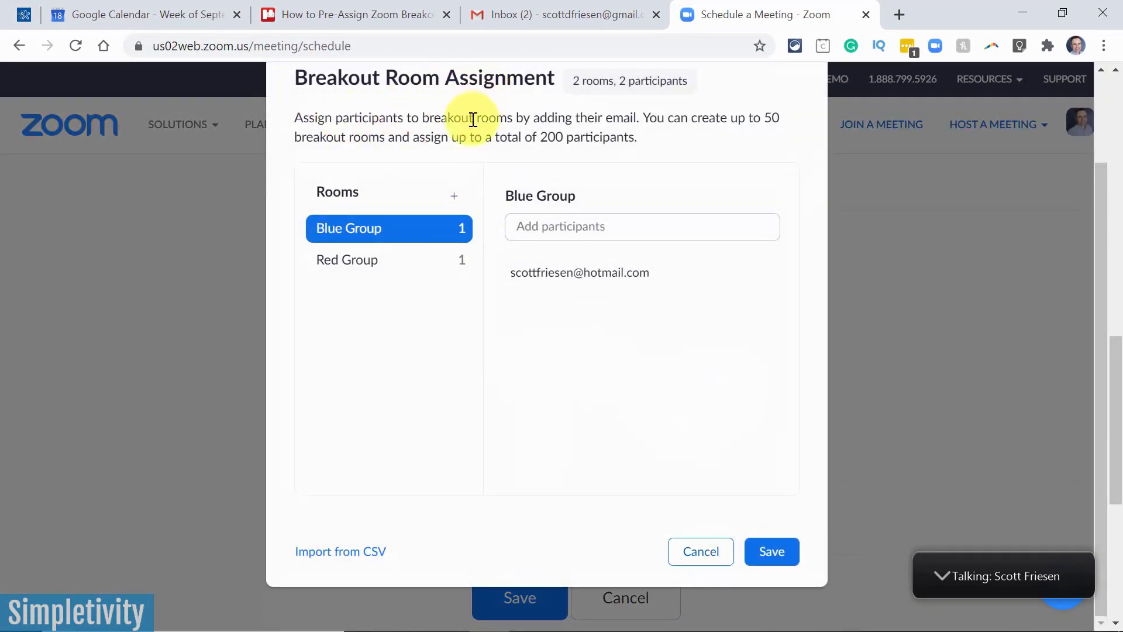
Review the Red Group and Blue Group participants and save both room assignments.
click(344, 259)
click(347, 228)
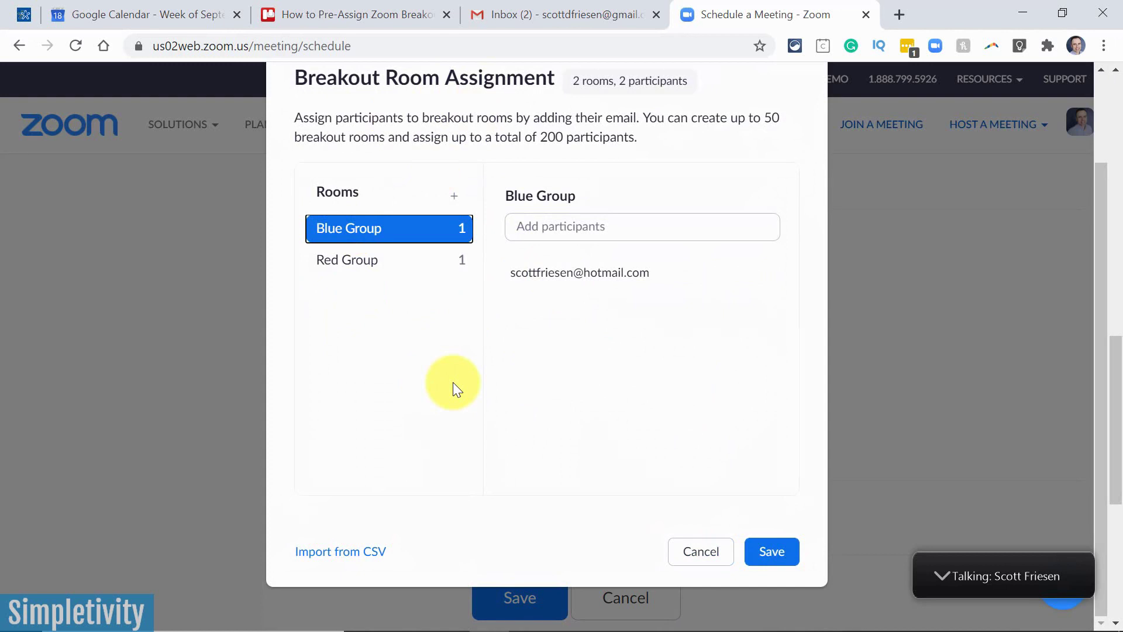
mouse_move(579, 273)
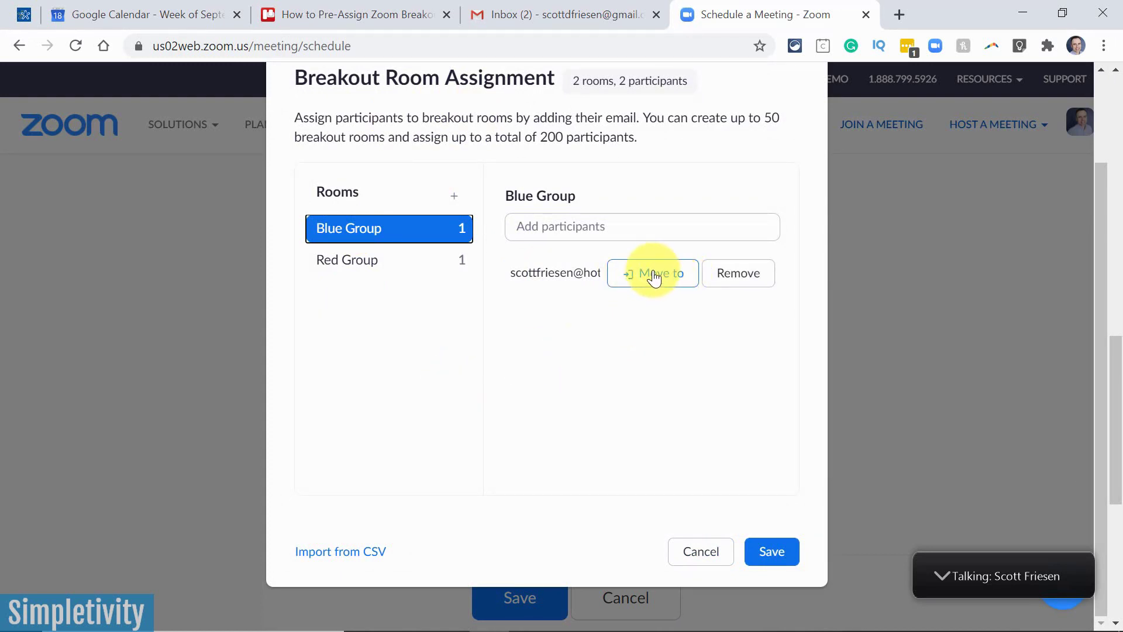
click(599, 226)
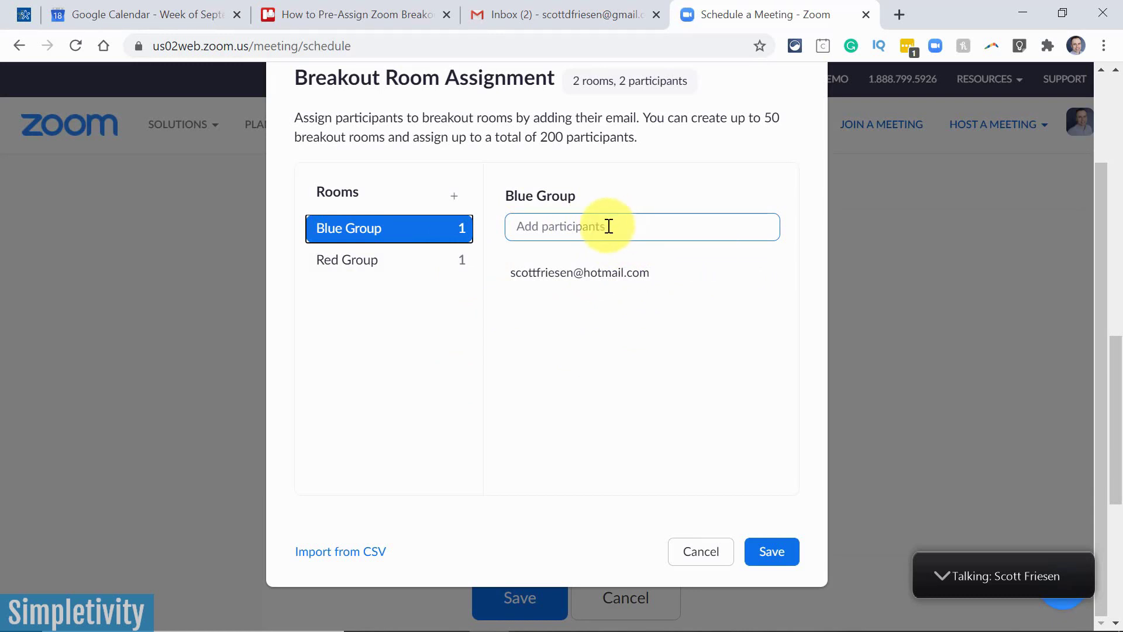
click(773, 553)
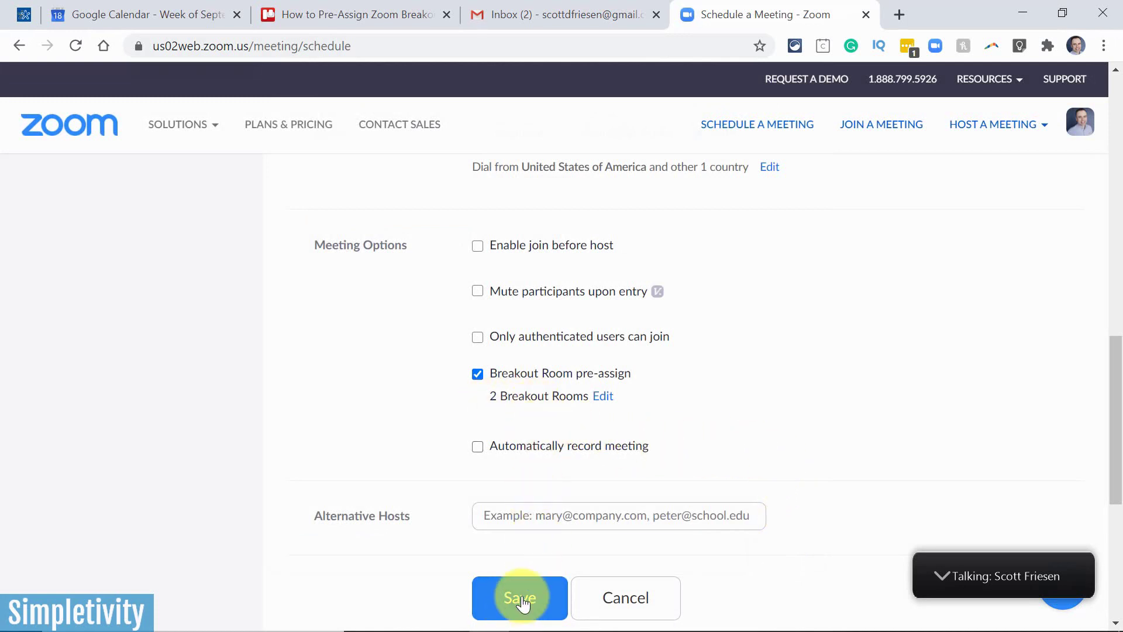
Restore the full meeting window and open Breakout Rooms from the More menu.
click(1063, 578)
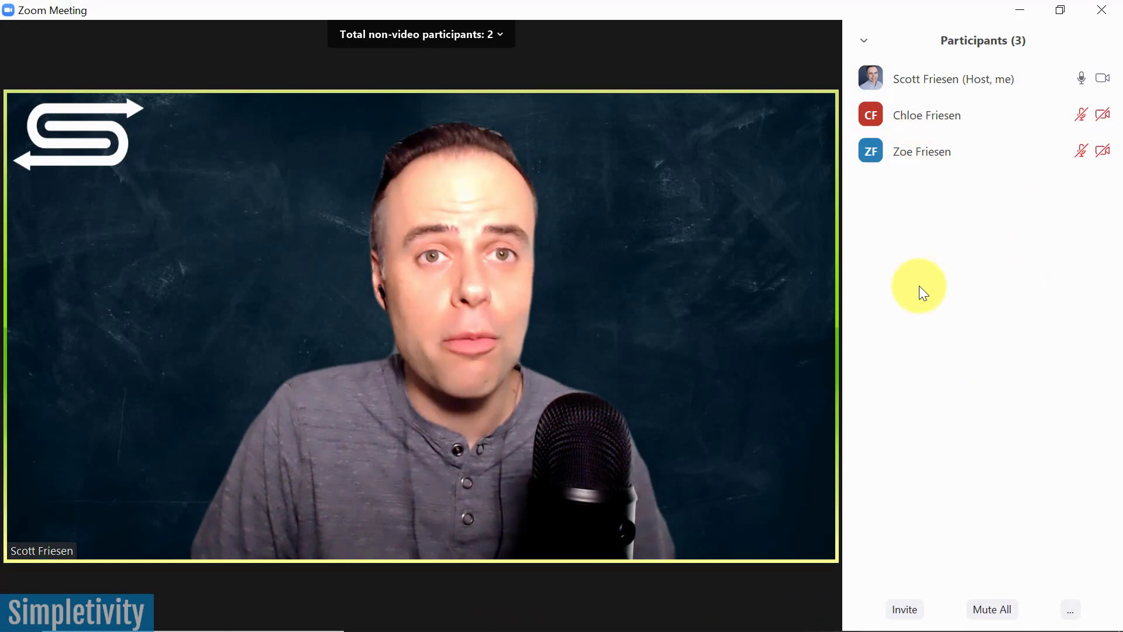
mouse_move(421, 325)
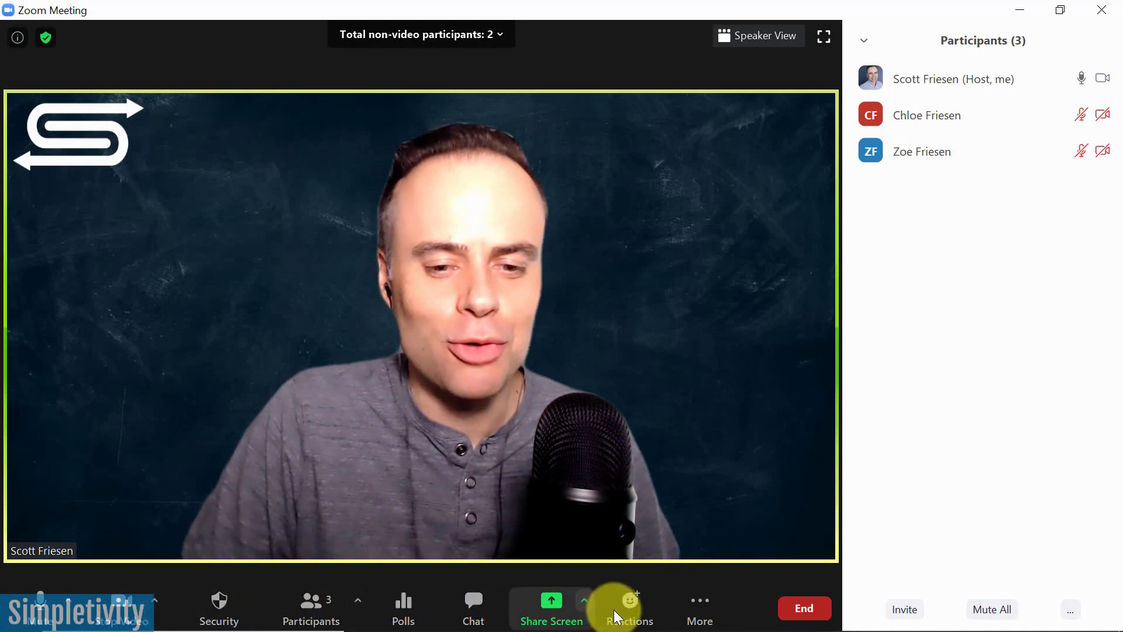
click(707, 611)
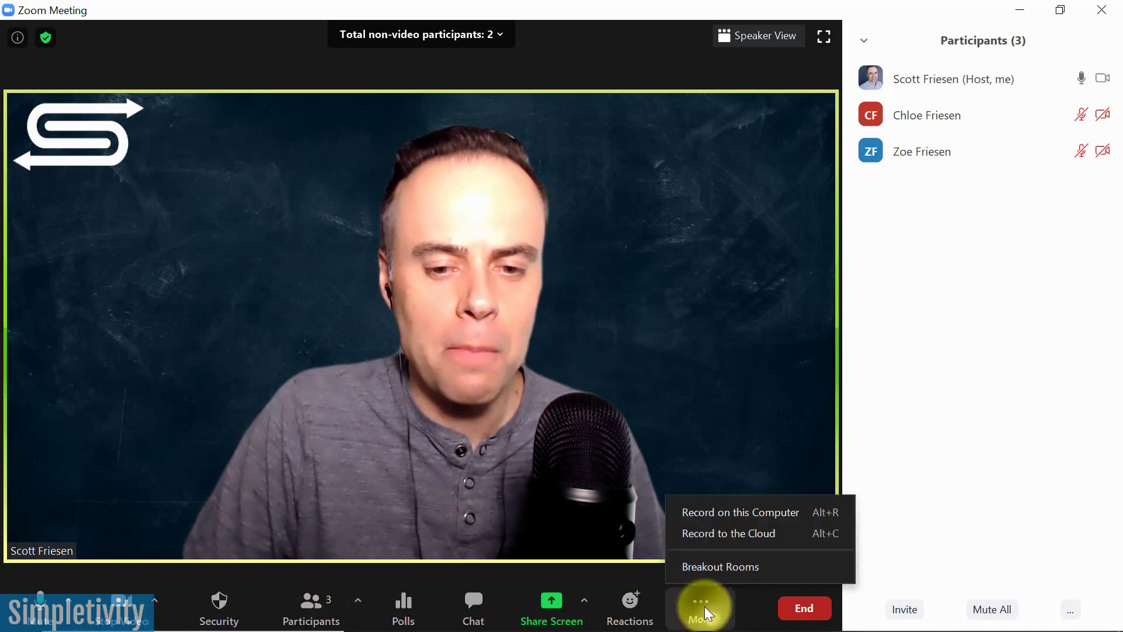
click(715, 568)
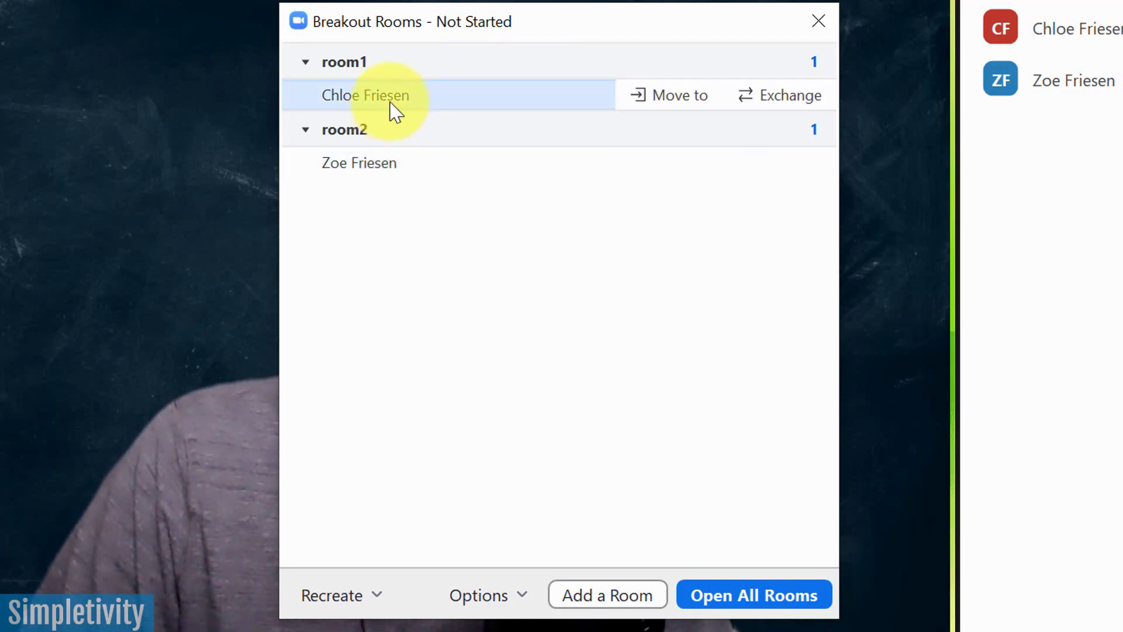
mouse_move(448, 162)
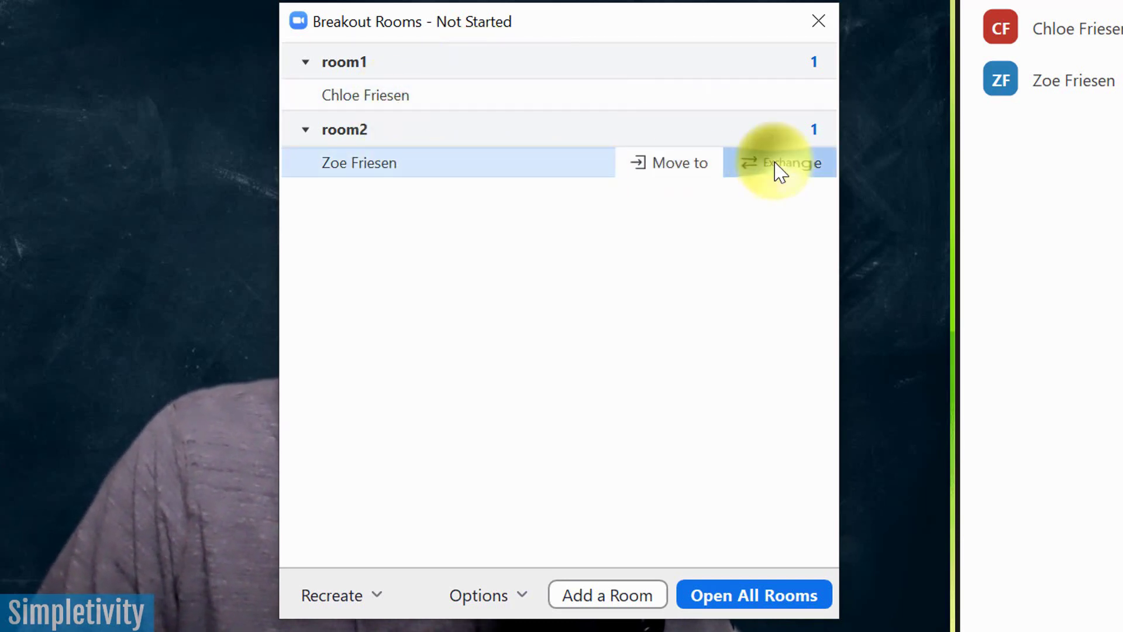
click(779, 164)
click(908, 177)
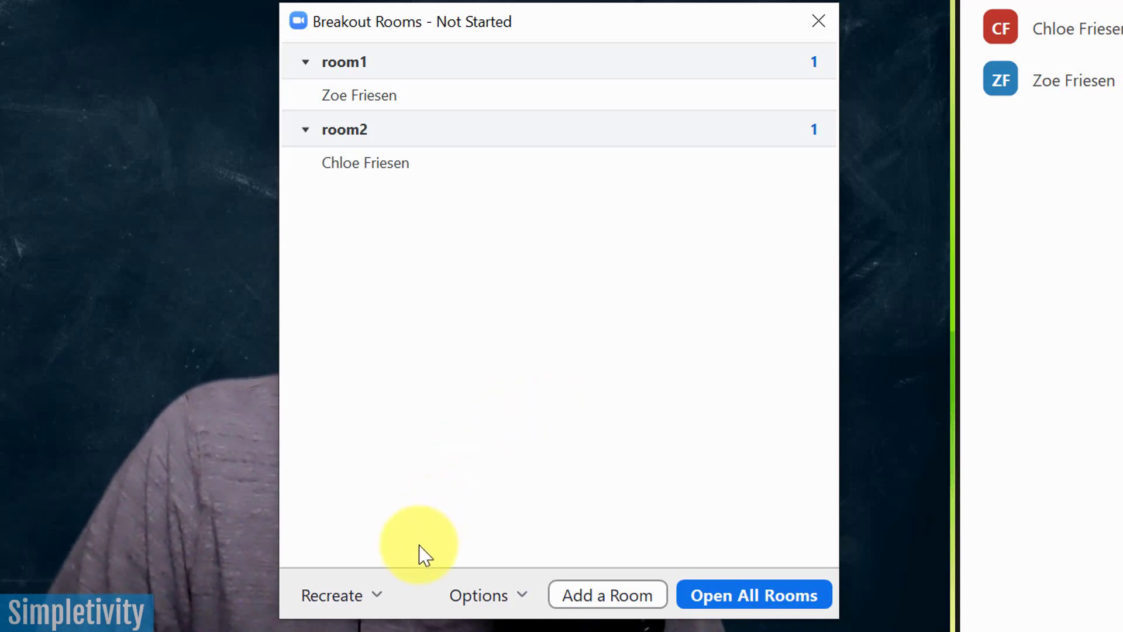
click(379, 600)
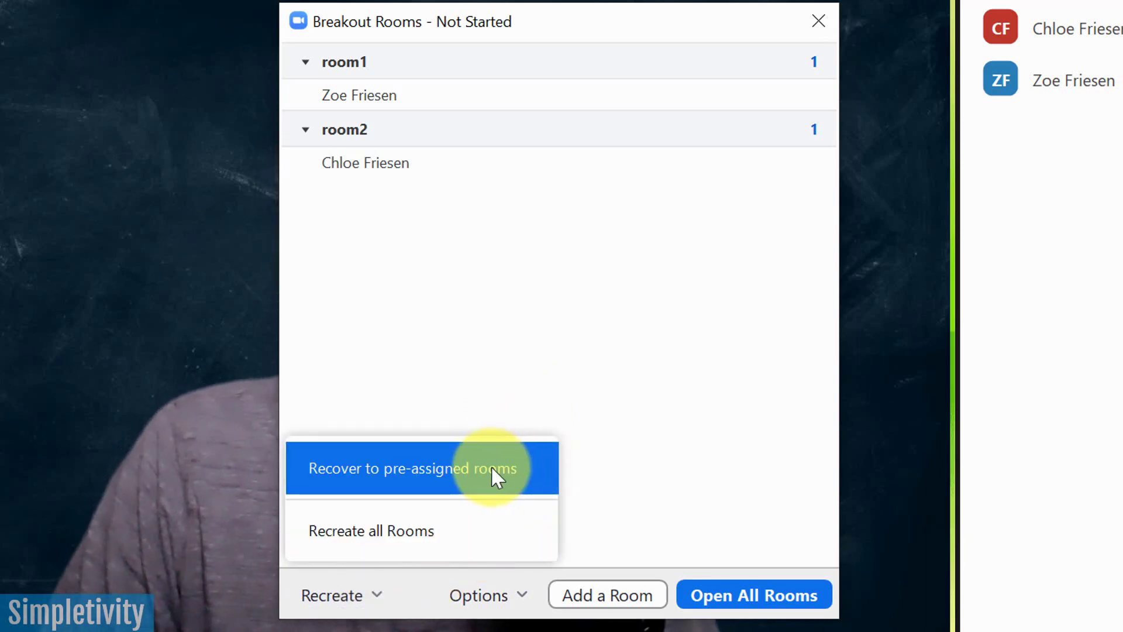
Recover the pre-assigned rooms and confirm, returning Chloe to room1 and Zoe to room2.
click(393, 466)
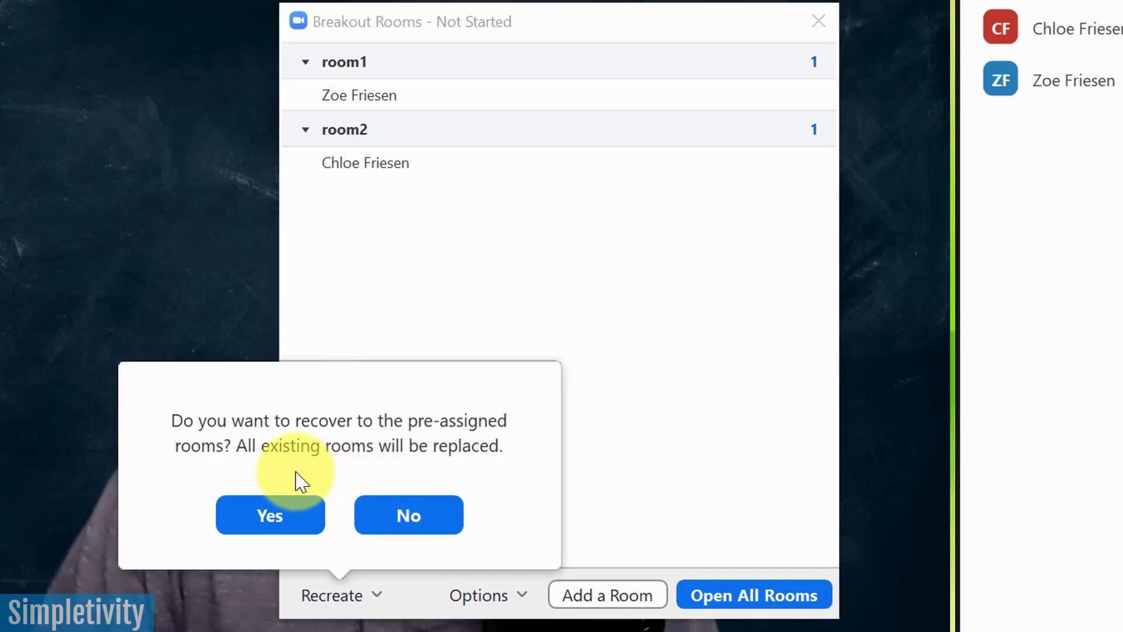
click(268, 516)
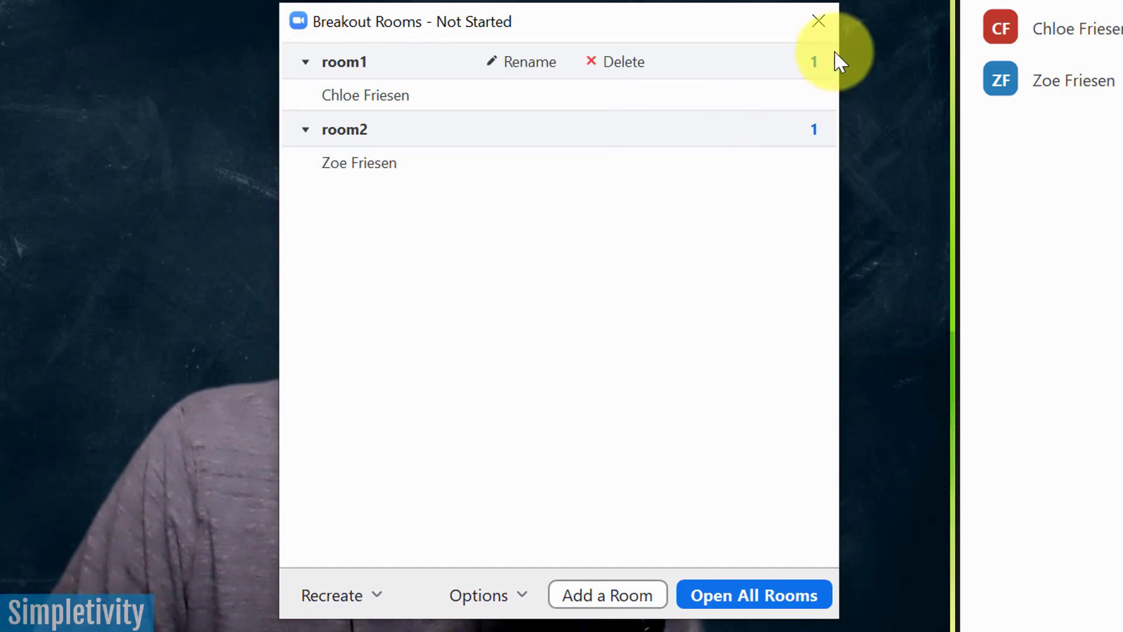
Dismiss the Breakout Rooms window to return to the meeting video, rooms still unopened.
click(819, 21)
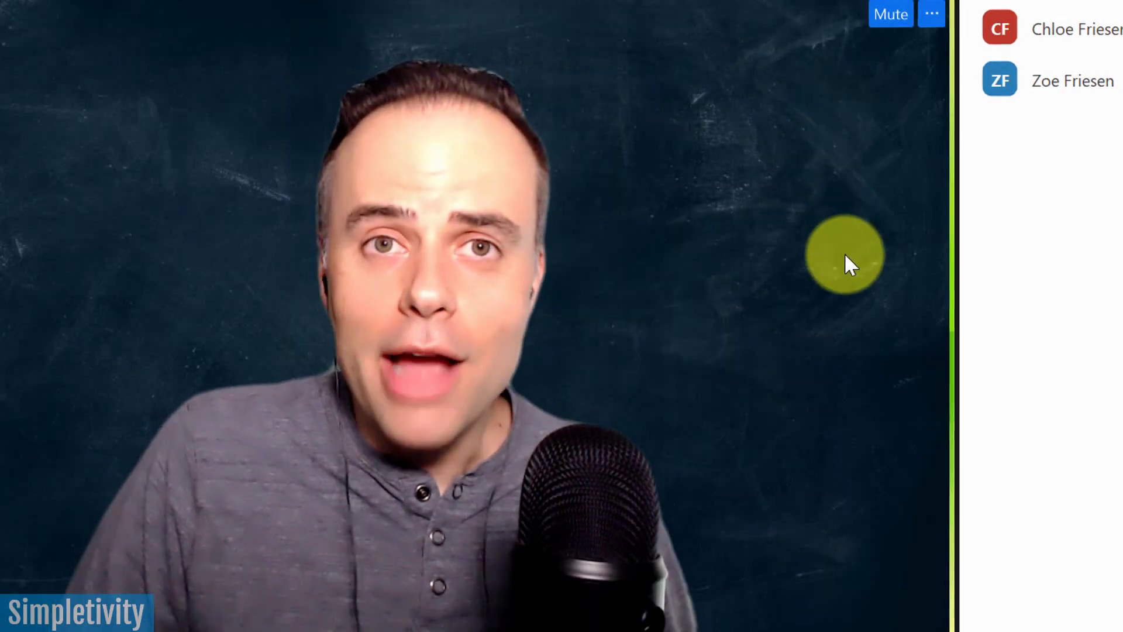